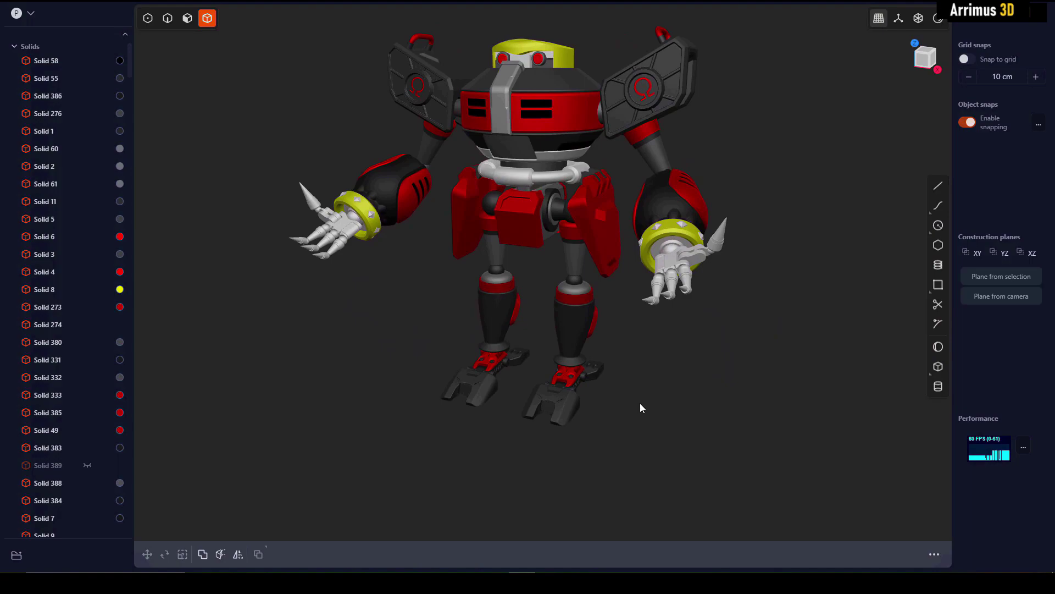
middle_click_drag(640, 404, 625, 398)
left_click(575, 381)
key("slash")
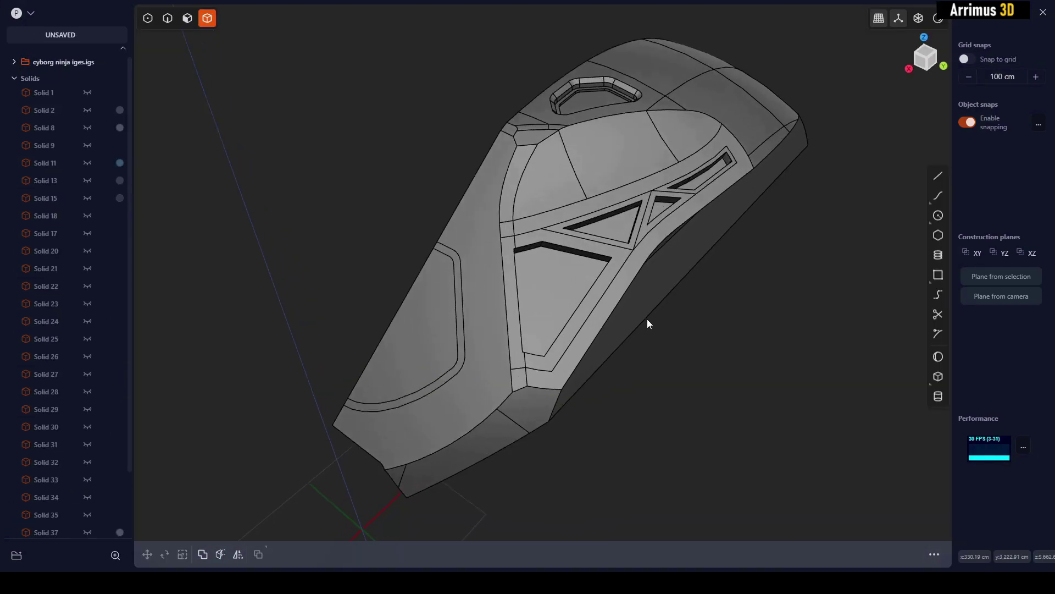
- Try to offset the narrow curved band face inward by about 25.6 cm
scroll(648, 319, "up", 3)
middle_click_drag(559, 319, 538, 235, "shift")
middle_click_drag(496, 329, 490, 294)
scroll(538, 295, "up", 2)
key("3")
left_click(536, 299)
key("o")
key("d")
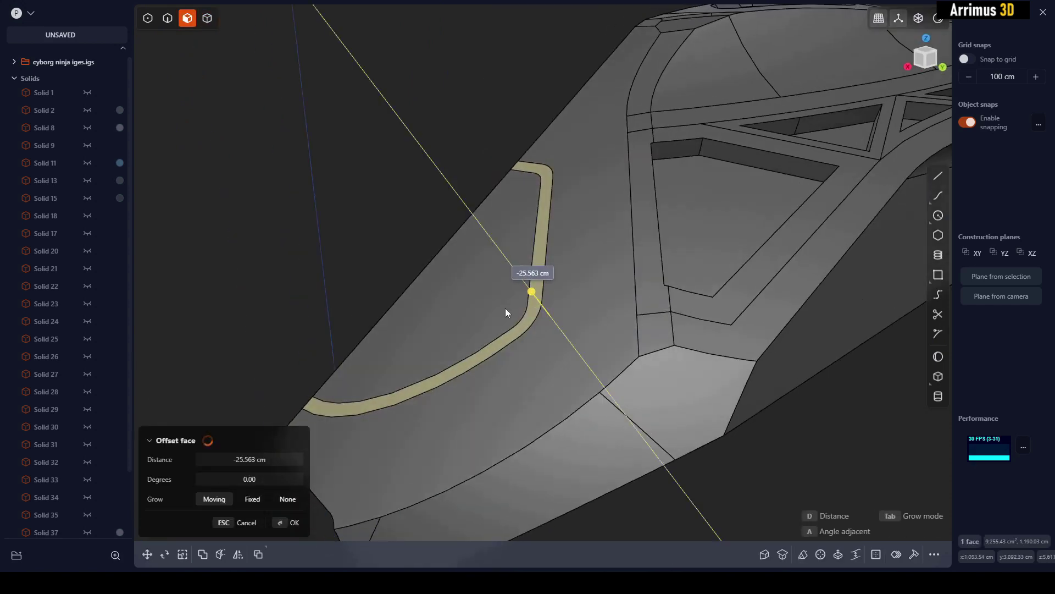
key("Return")
left_click(572, 307)
key("o")
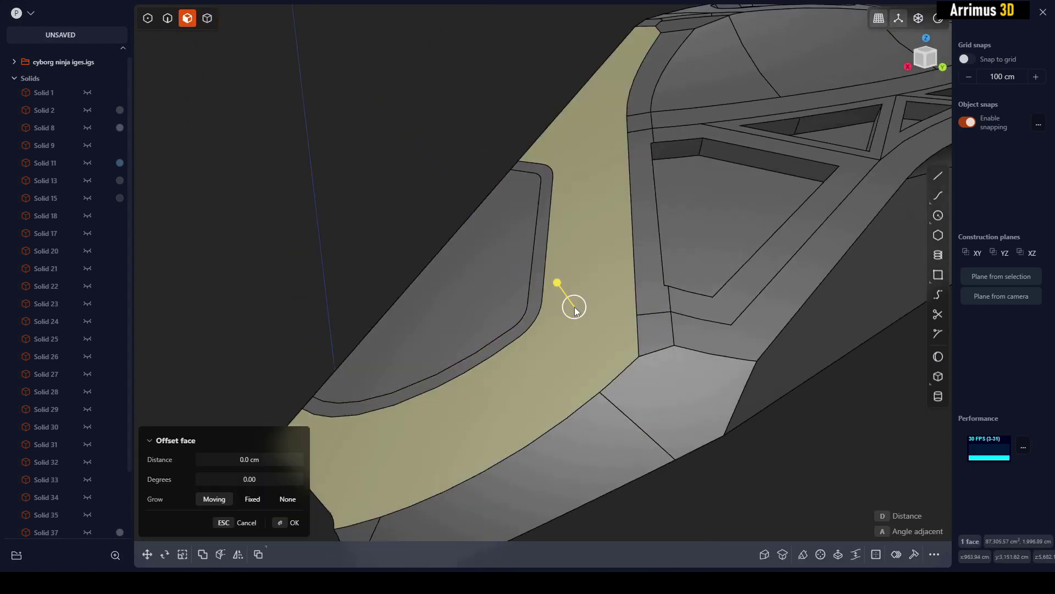
- Delete the rounded lower corner edges from the curved band's inner and outer outlines
left_click(545, 308)
left_click(532, 284, "shift")
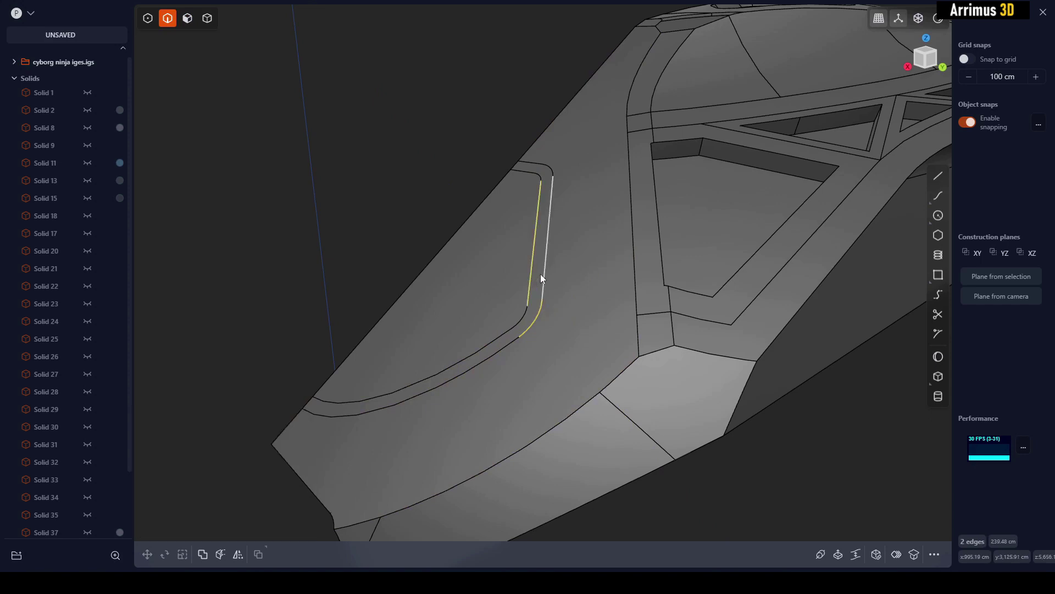
key("Delete")
middle_click_drag(546, 272, 532, 271)
left_click(532, 270)
key("Delete")
- Delete the long straight edge of the curved band's inner outline
left_click(543, 261)
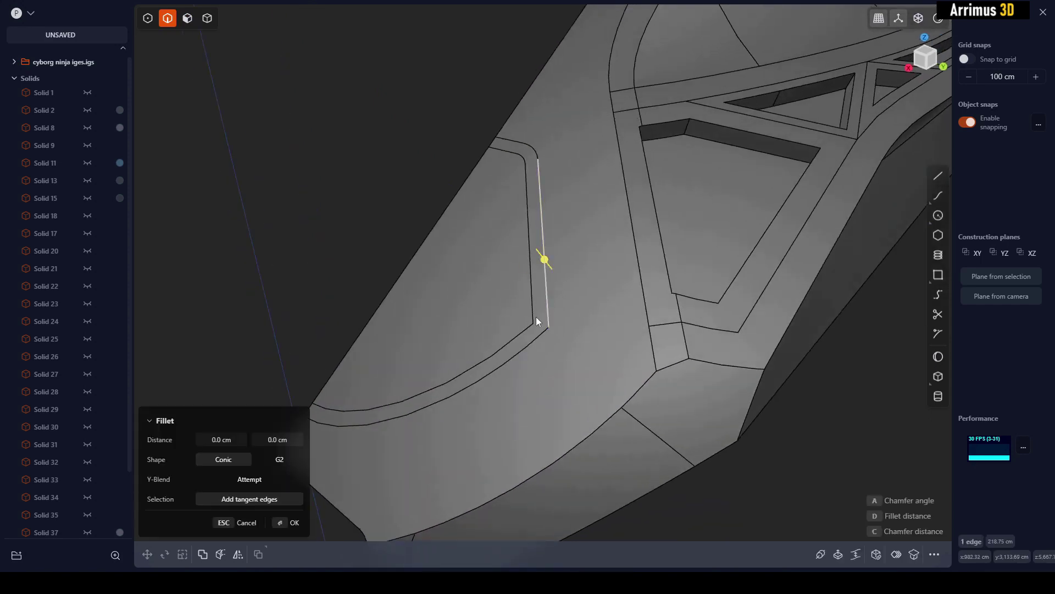
key("Escape")
left_click(532, 340)
left_click(534, 310)
key("Delete")
middle_click_drag(535, 324, 537, 326, "shift")
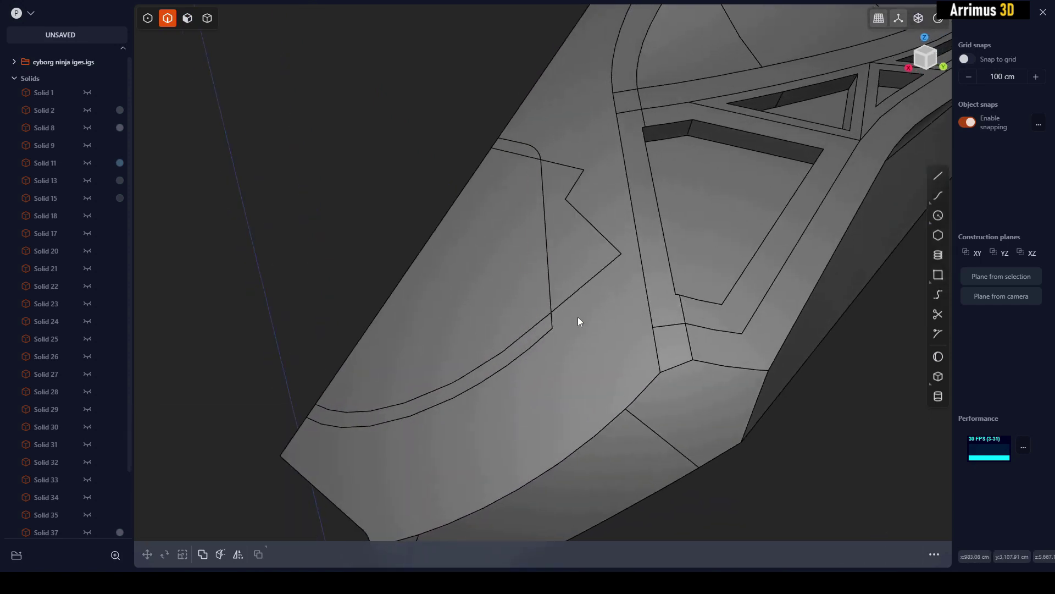
- Delete the remaining outline edges of the curved band so it merges into the surrounding face
middle_click_drag(583, 285, 527, 313)
left_click_drag(561, 297, 536, 327)
key("f")
left_click_drag(632, 159, 590, 218, "shift")
middle_click_drag(595, 159, 761, 213)
left_click(489, 328)
key("Delete")
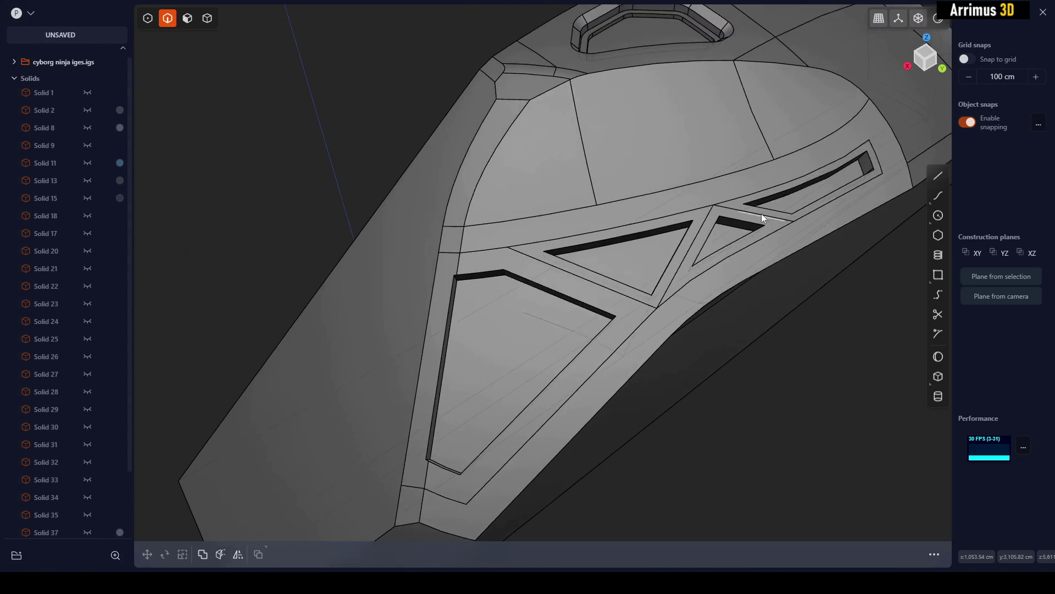
- Try to offset the border face around the large triangular pocket outward by about 6.9 cm
middle_click_drag(628, 285, 647, 231)
left_click(593, 248)
key("f")
scroll(664, 262, "up", 5)
key("3")
left_click(650, 231)
key("d")
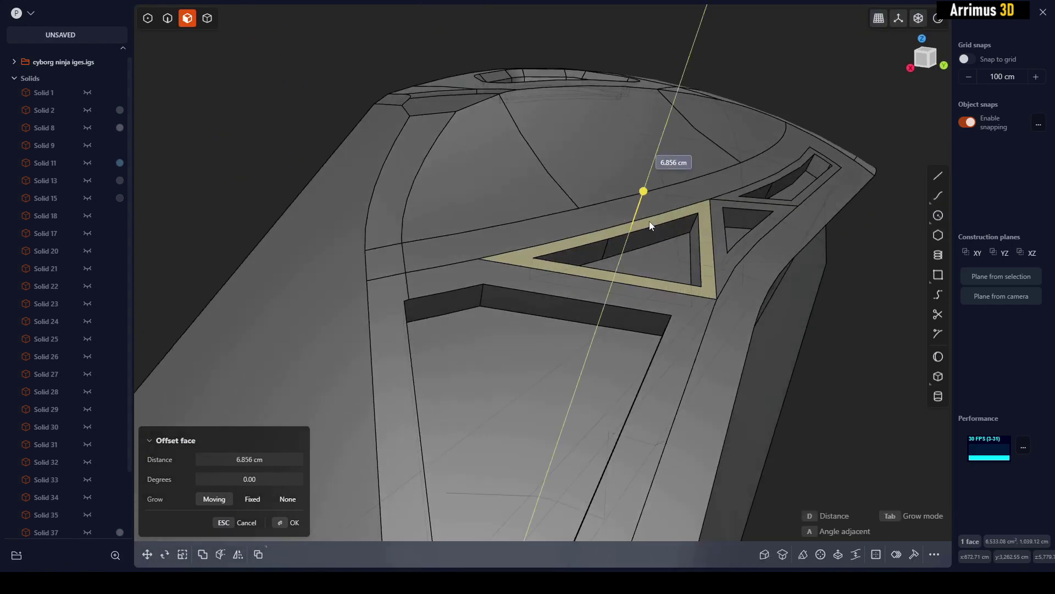
left_click(651, 221)
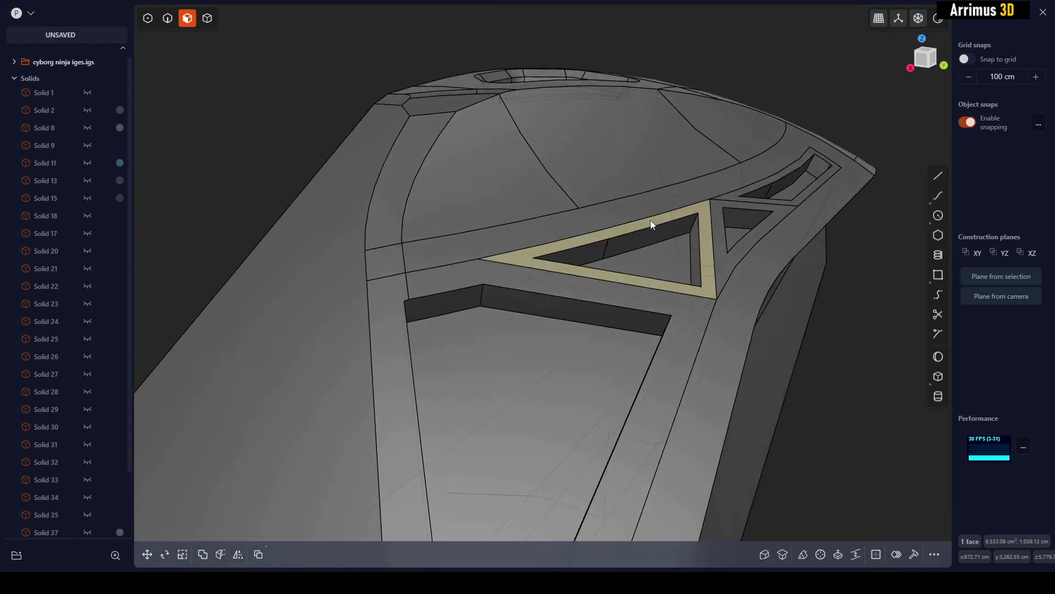
scroll(721, 380, "up", 5)
scroll(735, 369, "down", 6)
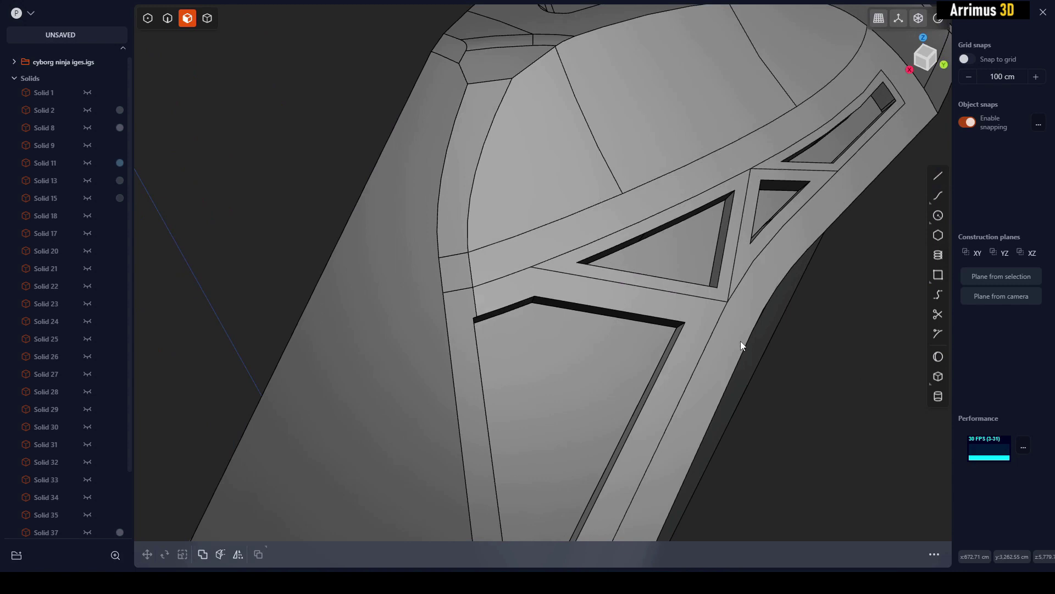
- Delete the border edges above and below the large triangular pocket, including the short edge crossing the adjacent strip
key("2")
left_click(580, 262)
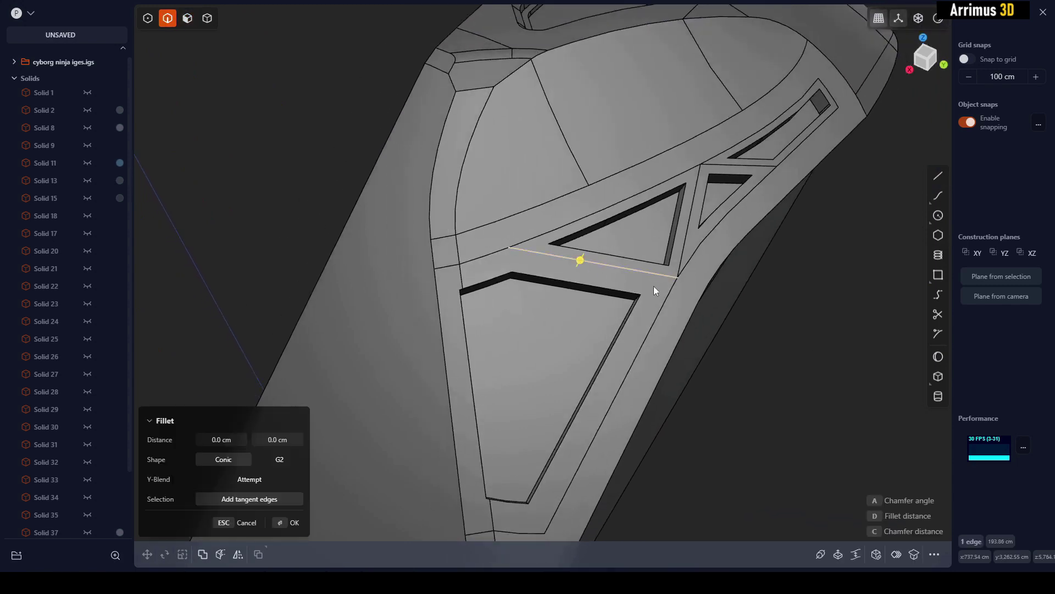
key("Delete")
middle_click_drag(649, 282, 592, 237)
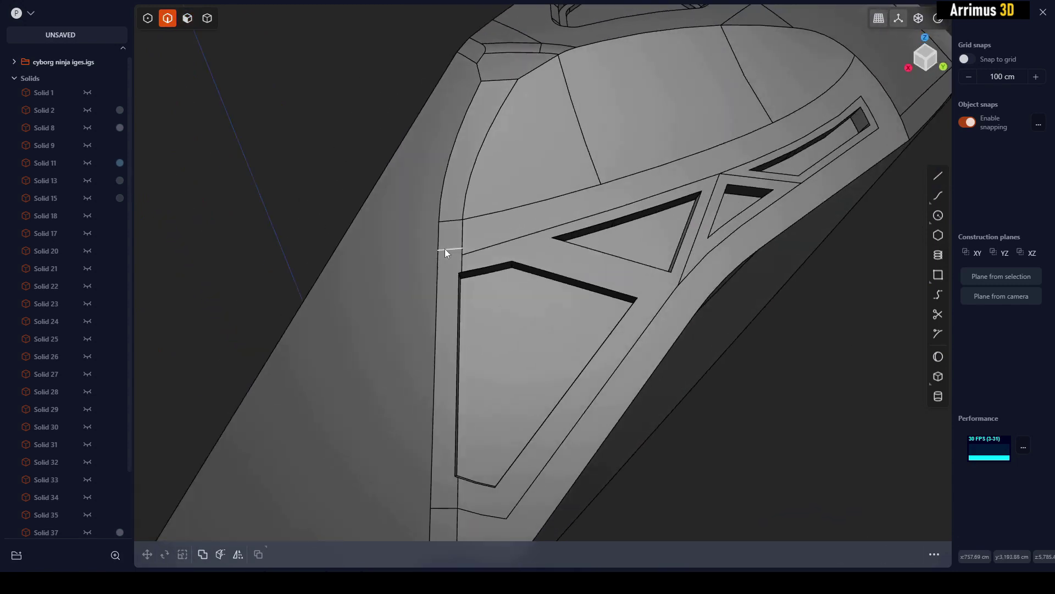
middle_click_drag(484, 249, 643, 240)
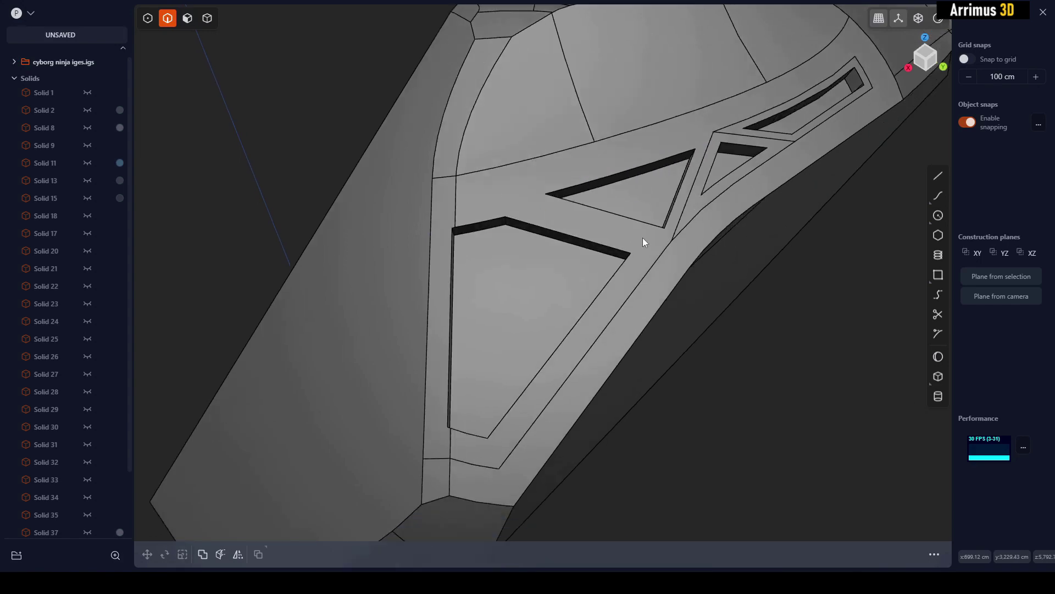
- Delete the border edge separating the large triangular pocket from the small triangular pocket
left_click(630, 258)
middle_click_drag(671, 208, 564, 308)
middle_click_drag(495, 263, 524, 268)
key("ctrl+z")
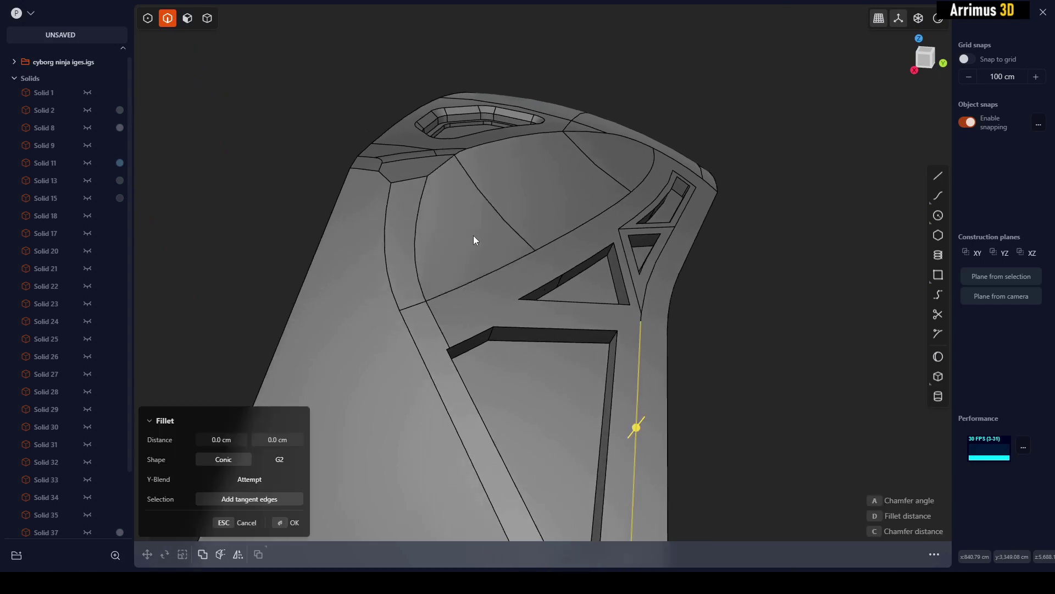
middle_click_drag(474, 235, 621, 294)
left_click(721, 305)
middle_click_drag(721, 305, 632, 254)
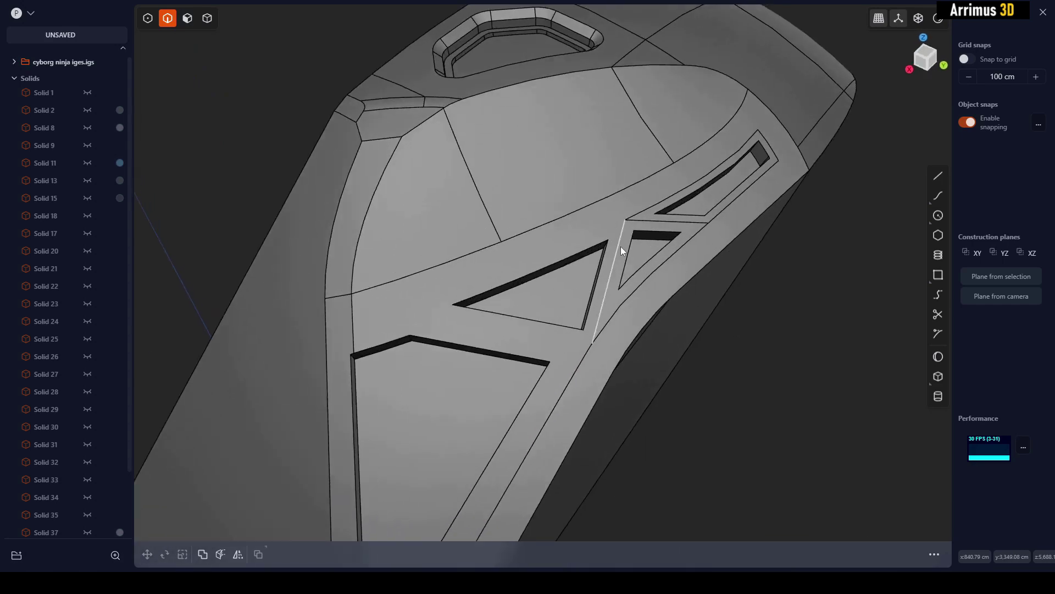
left_click(644, 226)
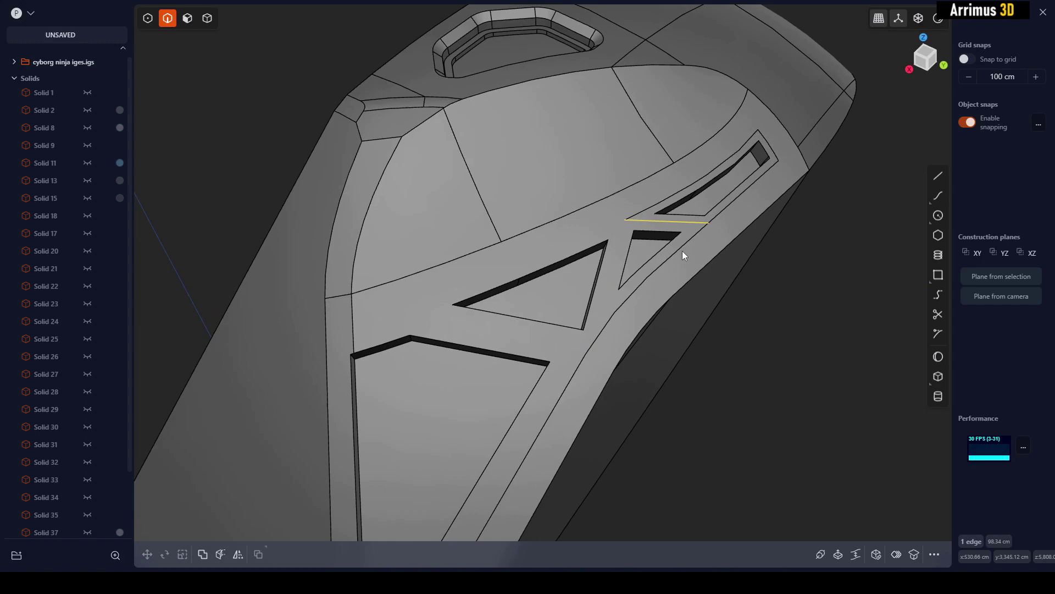
- Try to delete the short edge between the small triangular pocket and the narrow slot, and undo it
middle_click_drag(682, 250, 682, 232)
key("Delete")
scroll(678, 187, "up", 2)
key("ctrl+z")
key("b")
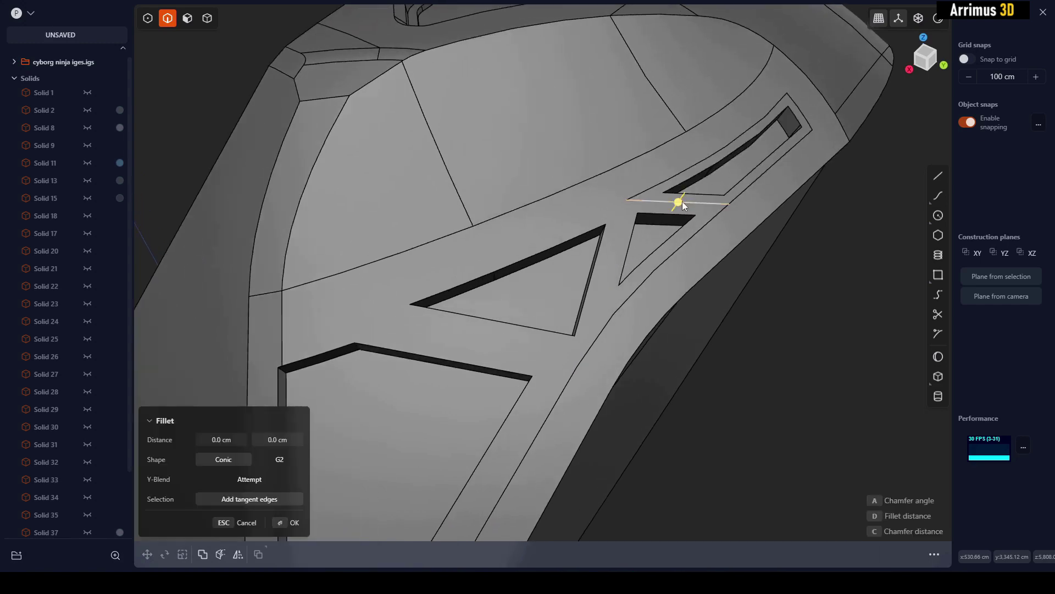
key("Escape")
middle_click_drag(659, 275, 800, 339)
key("ctrl+z")
key("b")
key("Escape")
middle_click_drag(697, 300, 677, 204)
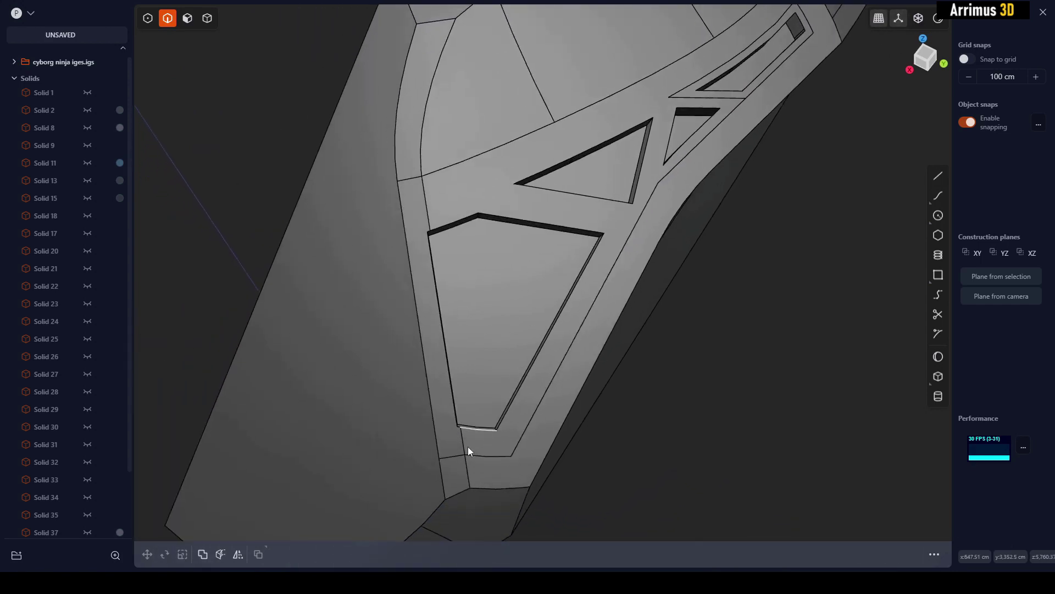
- Delete the border edges below the four-sided pocket and along the outer side of the two triangular pockets
key("Delete")
middle_click_drag(524, 433, 530, 453, "shift")
left_click(532, 441)
key("Delete")
middle_click_drag(688, 262, 674, 304, "shift")
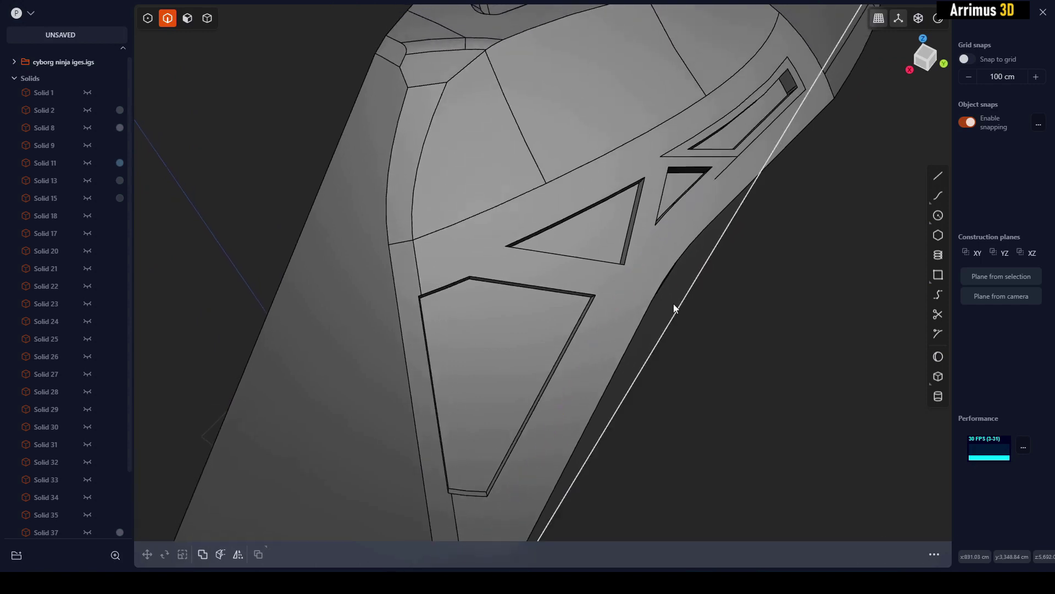
left_click(707, 179)
key("Delete")
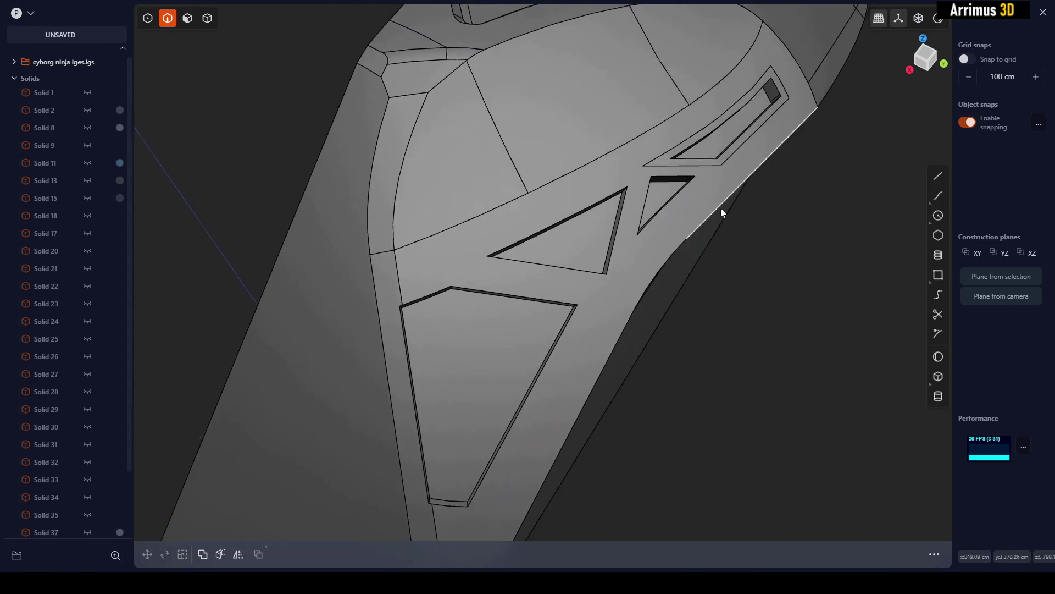
- Try to delete the lower border edge around the narrow slot
scroll(720, 208, "up", 2)
middle_click_drag(721, 208, 700, 222, "shift")
left_click(638, 261)
middle_click_drag(654, 284, 651, 295, "shift")
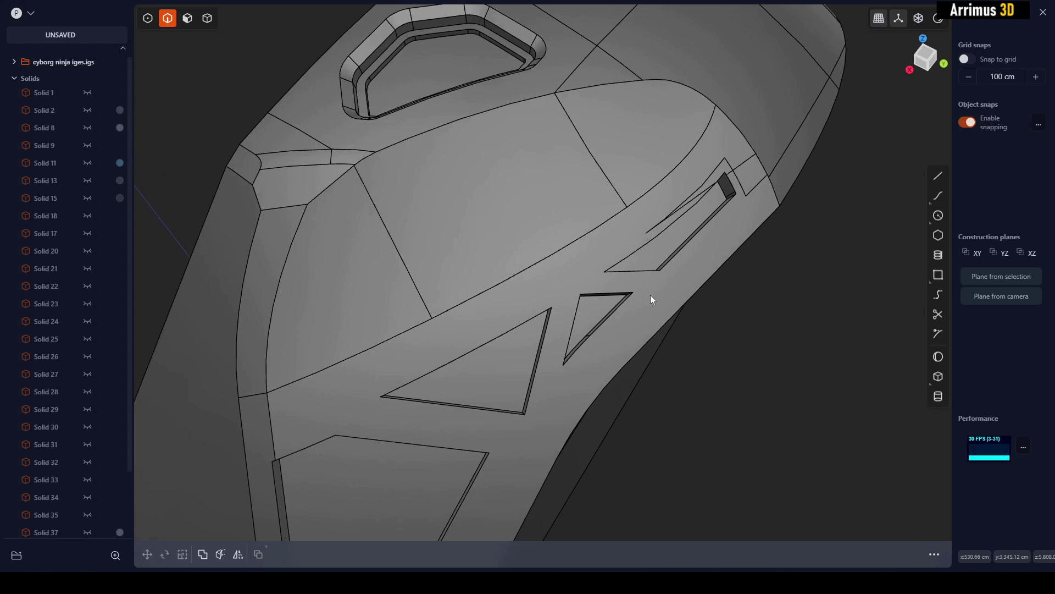
scroll(651, 295, "up", 2)
key("b")
key("Escape")
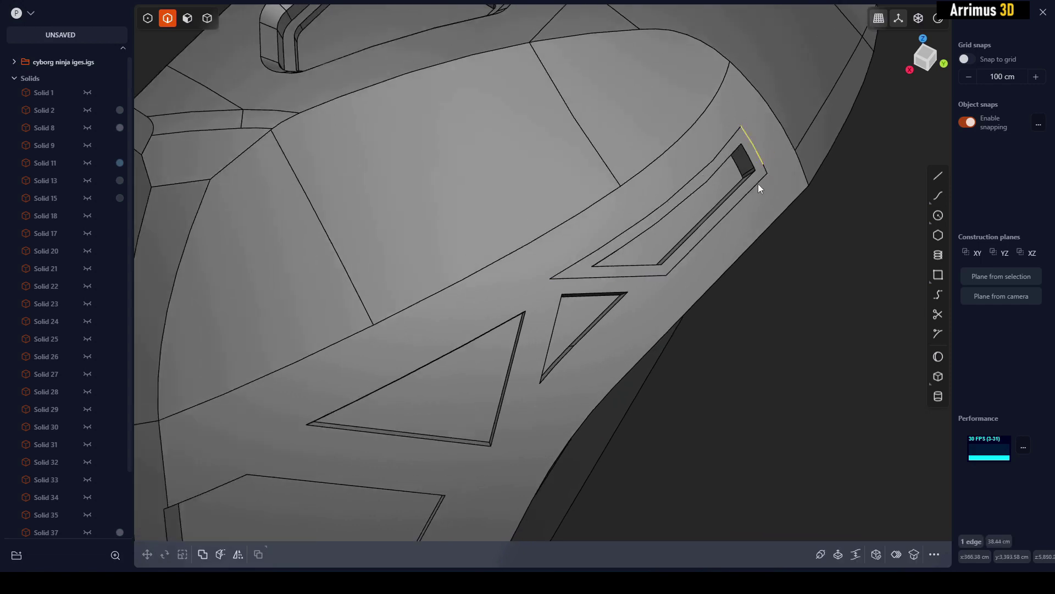
- Delete the long outer edge of the border around the narrow slot
middle_click_drag(757, 184, 718, 160)
left_click(750, 195)
key("f")
key("Escape")
left_click(710, 209)
key("f")
key("Escape")
left_click(717, 159)
key("f")
key("Escape")
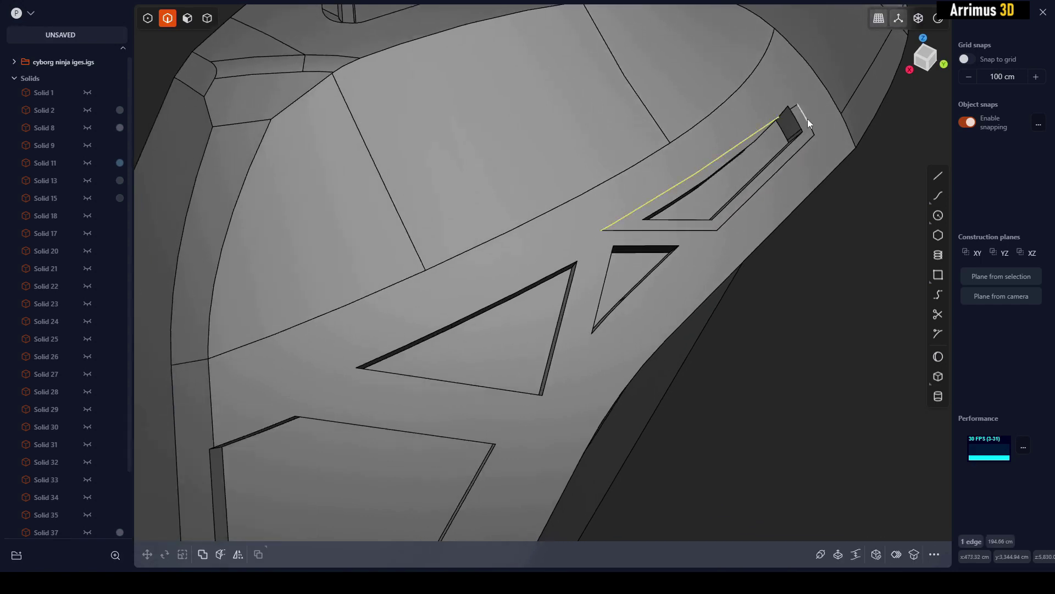
middle_click_drag(808, 122, 820, 107)
key("Escape")
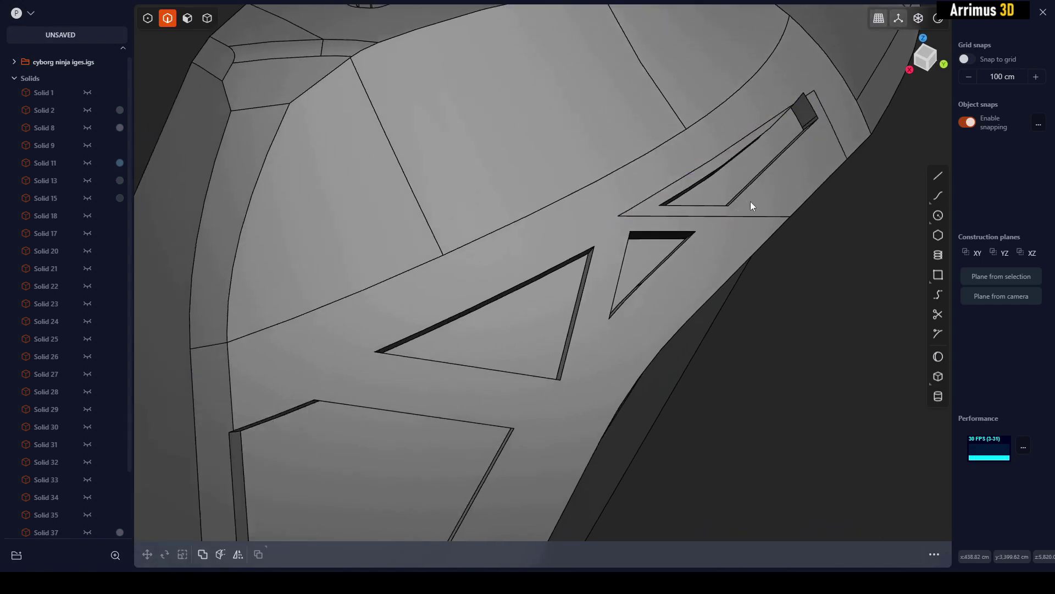
- Delete the remaining border edges surrounding the narrow slot
left_click(721, 218)
key("f")
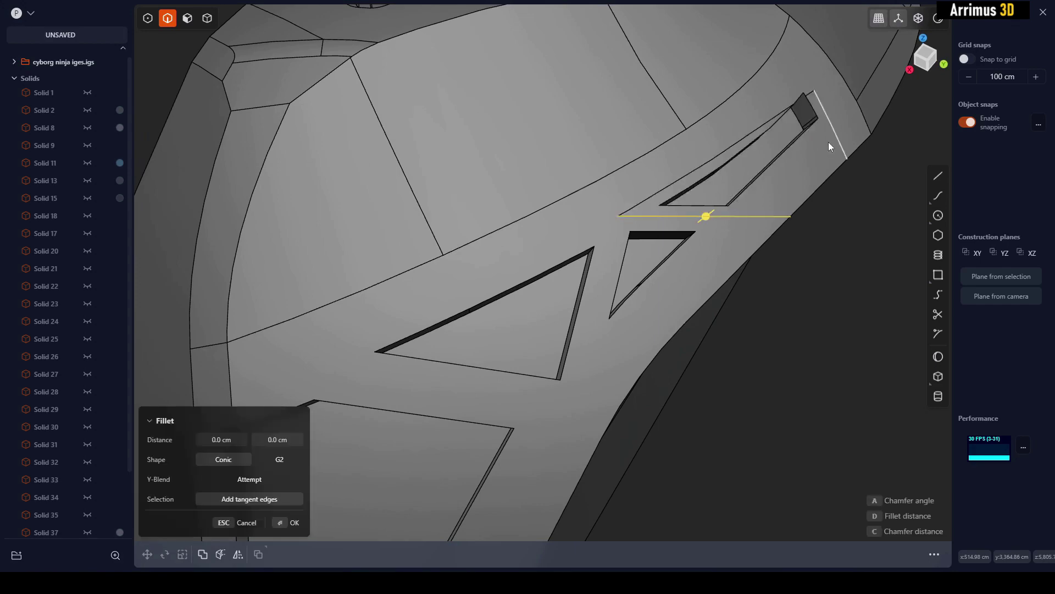
key("Escape")
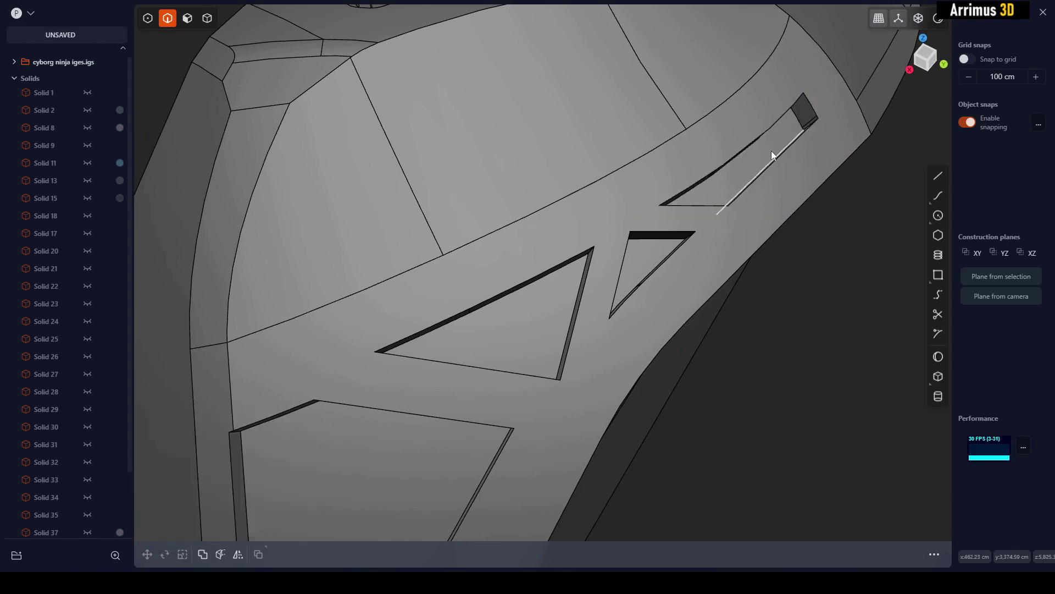
middle_click_drag(771, 150, 683, 303)
left_click(581, 303)
key("f")
key("Escape")
left_click(654, 394)
key("f")
mouse_move(654, 394)
middle_mouse_down()
mouse_move(580, 413)
mouse_move(661, 325)
mouse_move(623, 356)
mouse_move(644, 353)
mouse_move(606, 365)
mouse_move(632, 383)
middle_mouse_up()
key("3")
key("Escape")
- Delete the leftover sliver face and extra edge at the far end of the narrow slot
left_click(609, 339)
key("Delete")
left_click(622, 349)
key("Escape")
middle_click_drag(644, 345, 644, 271)
key("2")
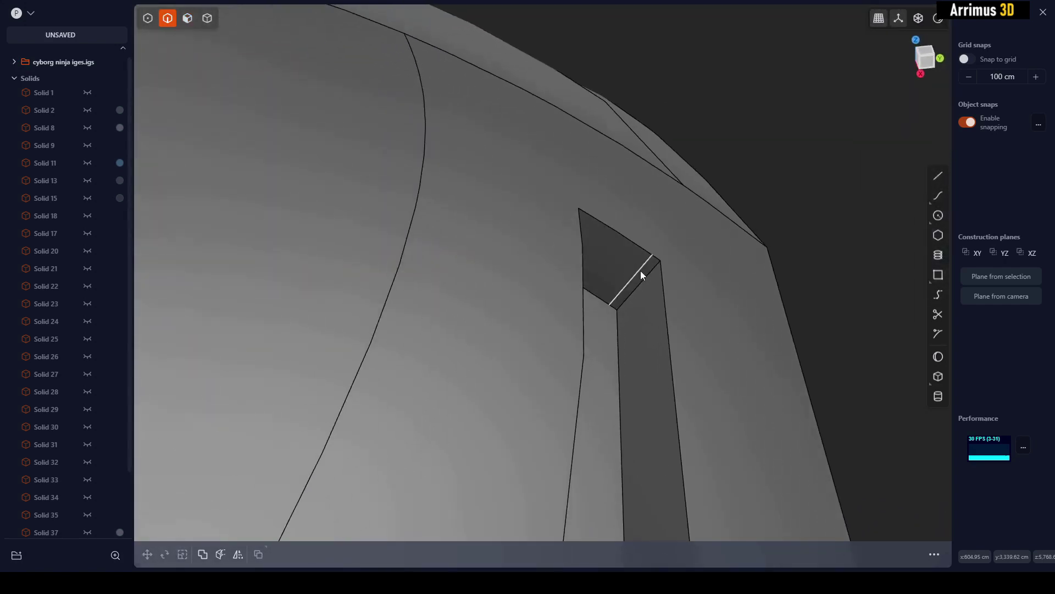
middle_click_drag(701, 290, 655, 304)
key("3")
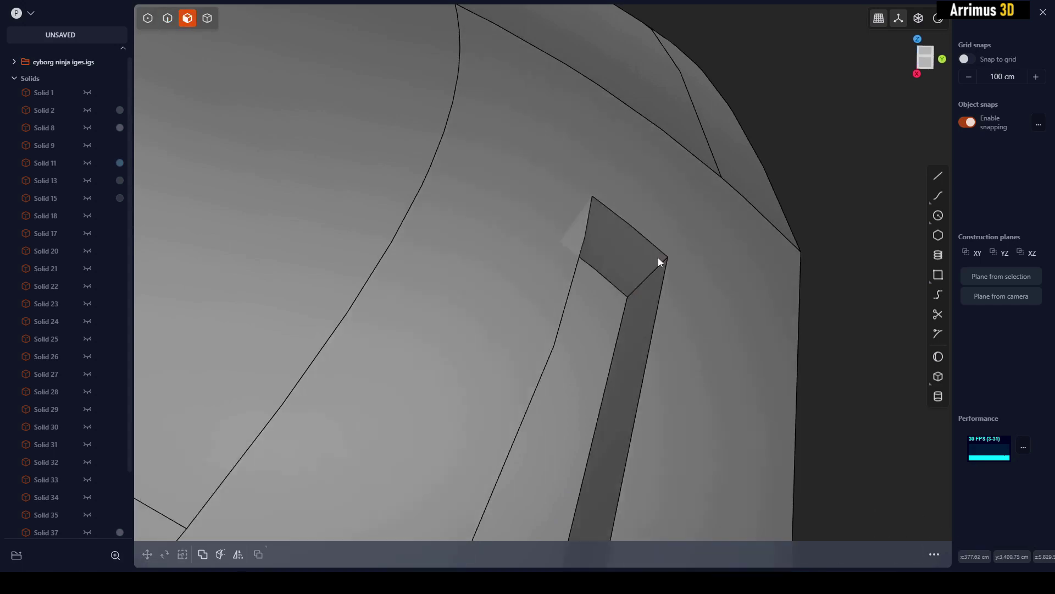
- Select the depth edges at the corners of the narrow slot and the small triangular pocket for a fillet
middle_click_drag(658, 257, 593, 256)
key("2")
left_click(721, 223)
key("f")
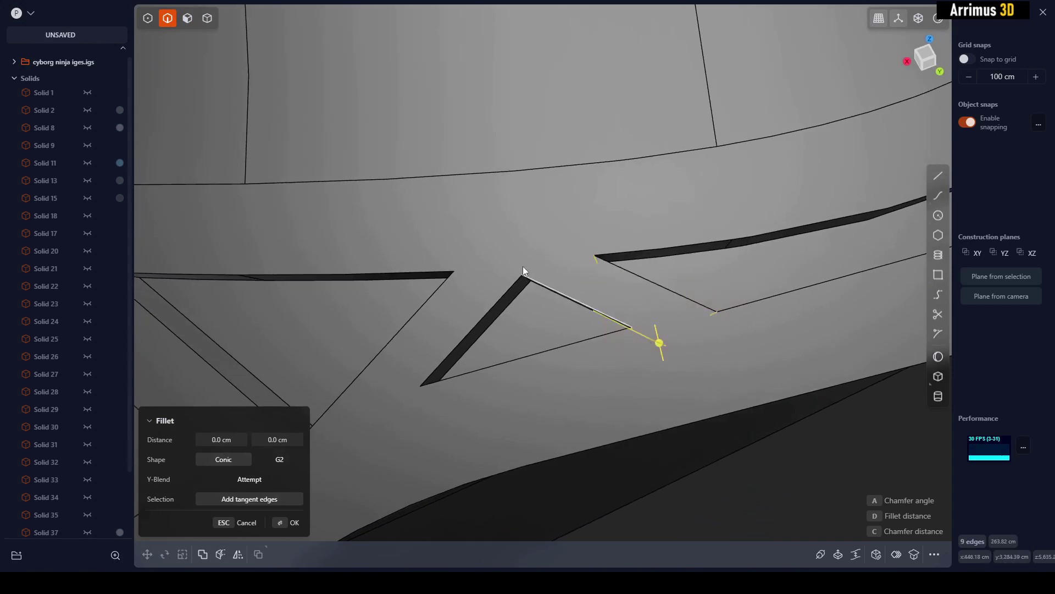
left_click_drag(391, 351, 478, 408)
middle_click_drag(456, 315, 688, 245, "shift")
- Add the large triangular pocket's corner edges and the four-sided pocket's upper corner edges to the fillet selection
left_click_drag(708, 314, 709, 314)
middle_click_drag(709, 314, 647, 203)
left_click(577, 159)
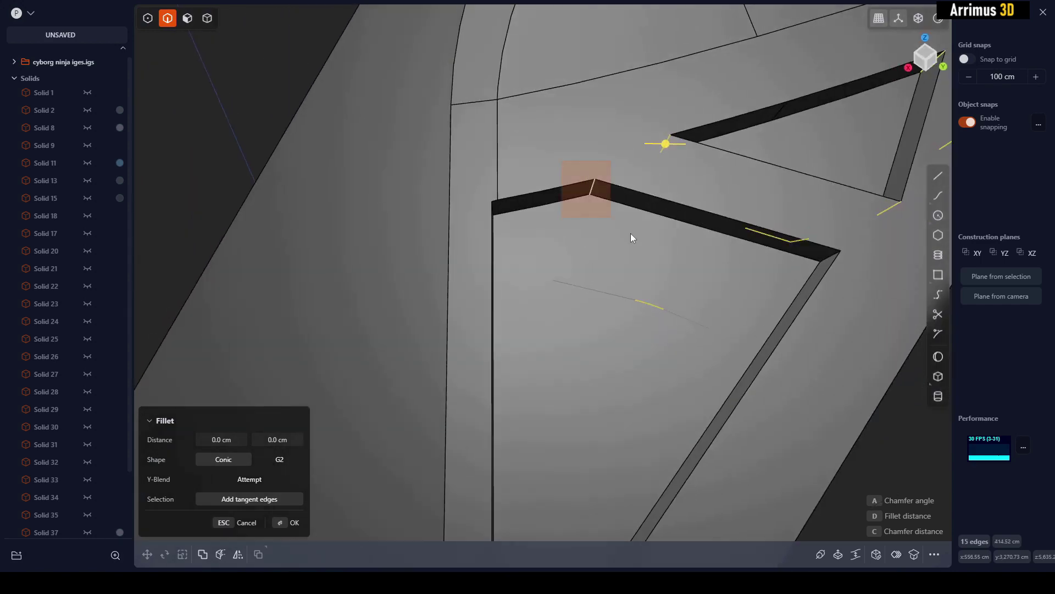
left_click(812, 245)
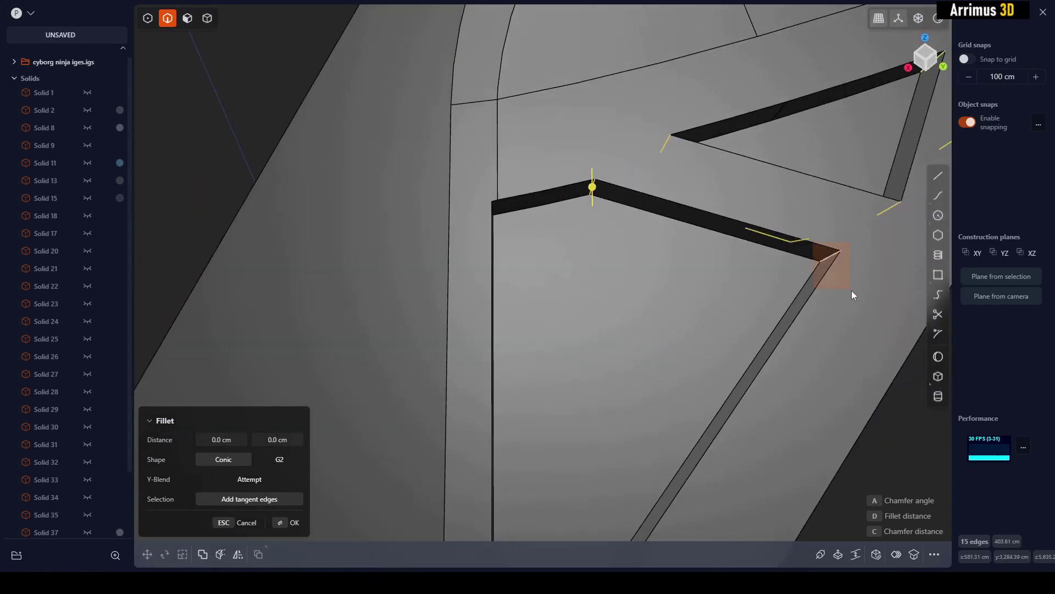
- Add the remaining corner edges of the four-sided pocket to the fillet selection
middle_click_drag(852, 290, 551, 268)
left_click(486, 193)
middle_click_drag(626, 280, 706, 361)
left_click(477, 261)
left_click_drag(712, 364, 580, 257)
middle_click_drag(580, 257, 658, 238)
left_click_drag(665, 237, 664, 235)
middle_click_drag(437, 263, 456, 247, "shift")
- Remove the tiny top edge at the four-sided pocket's inner corner from the selection
key("Escape")
scroll(456, 247, "up", 5)
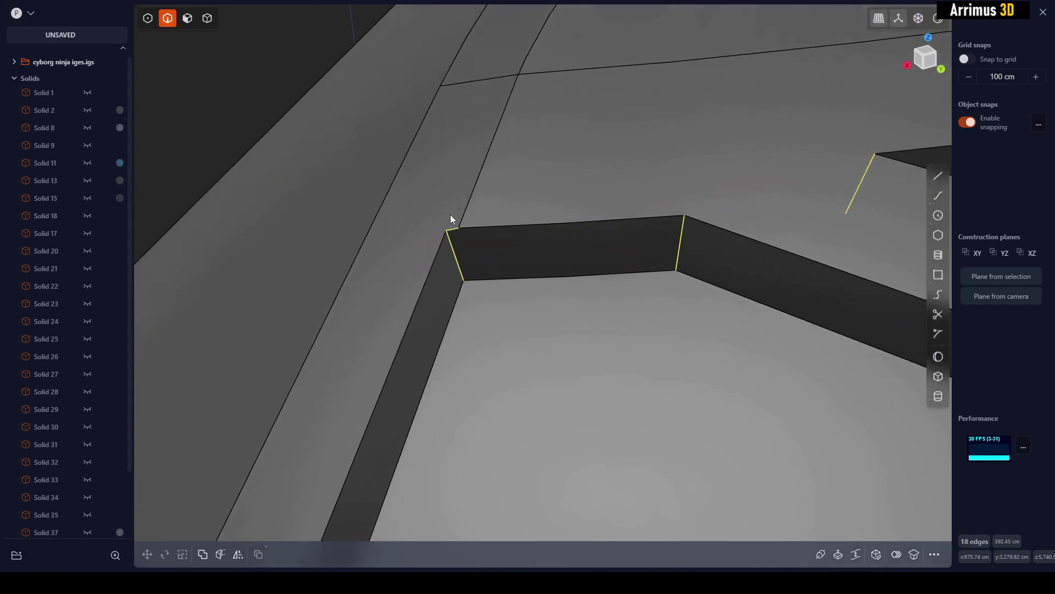
left_click(452, 226, "ctrl")
- Fillet the selected pocket corner edges by about 9.8 cm, and undo the fillet
key("b")
middle_click_drag(453, 227, 569, 258)
scroll(658, 266, "down", 3)
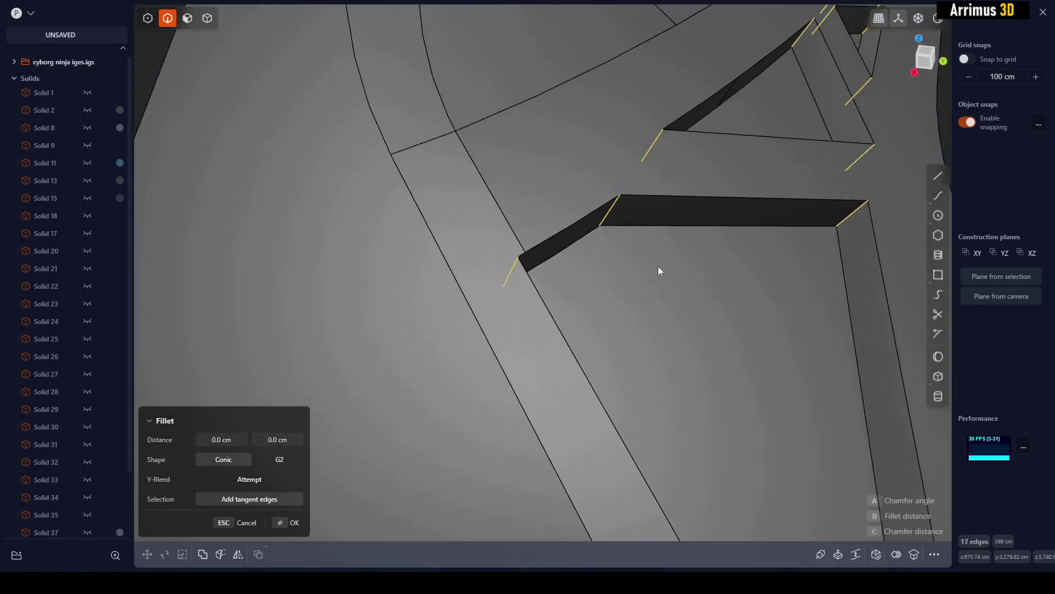
middle_click_drag(658, 266, 536, 234, "shift")
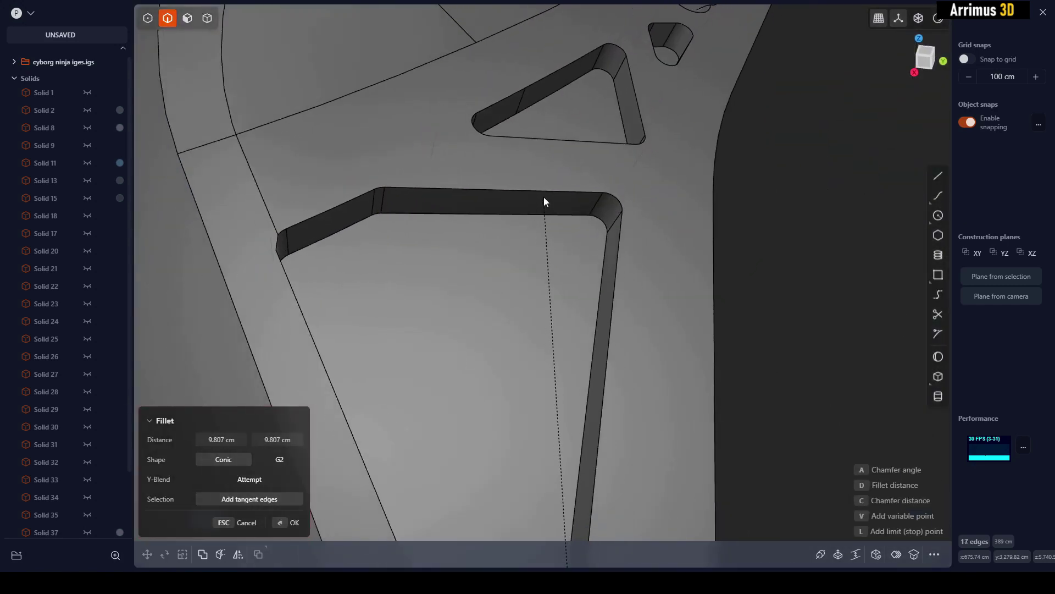
key("Return")
scroll(692, 191, "down", 3)
middle_click_drag(692, 191, 654, 263)
key("ctrl+z")
- Deselect two corner edges of the narrow slot and fillet the other selected pocket corners by about 6.9 cm
key("b")
middle_click_drag(792, 132, 709, 167, "shift")
scroll(709, 137, "up", 5)
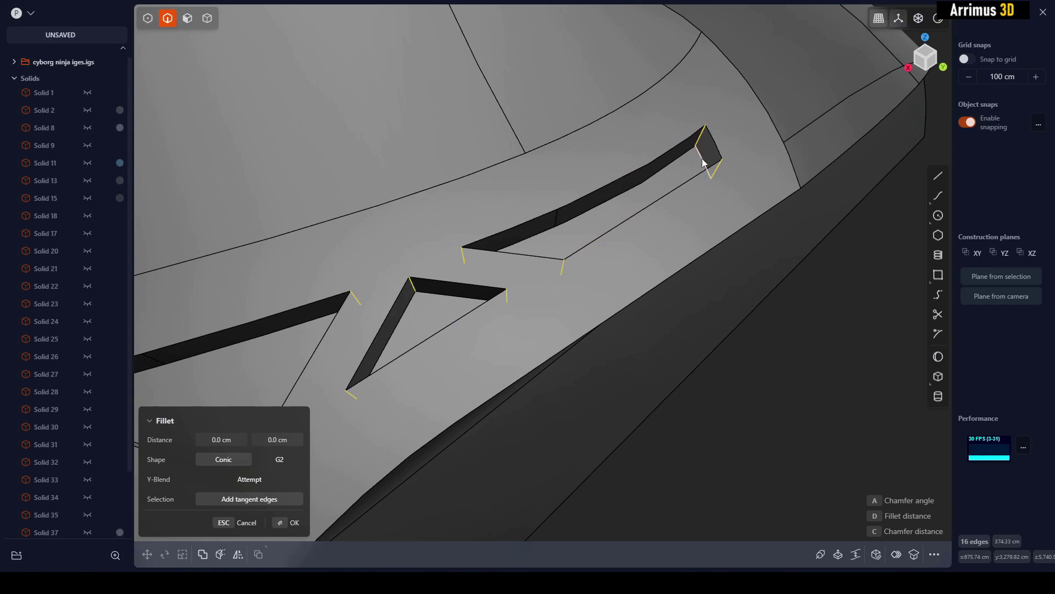
middle_click_drag(569, 262, 657, 200, "shift")
key("d")
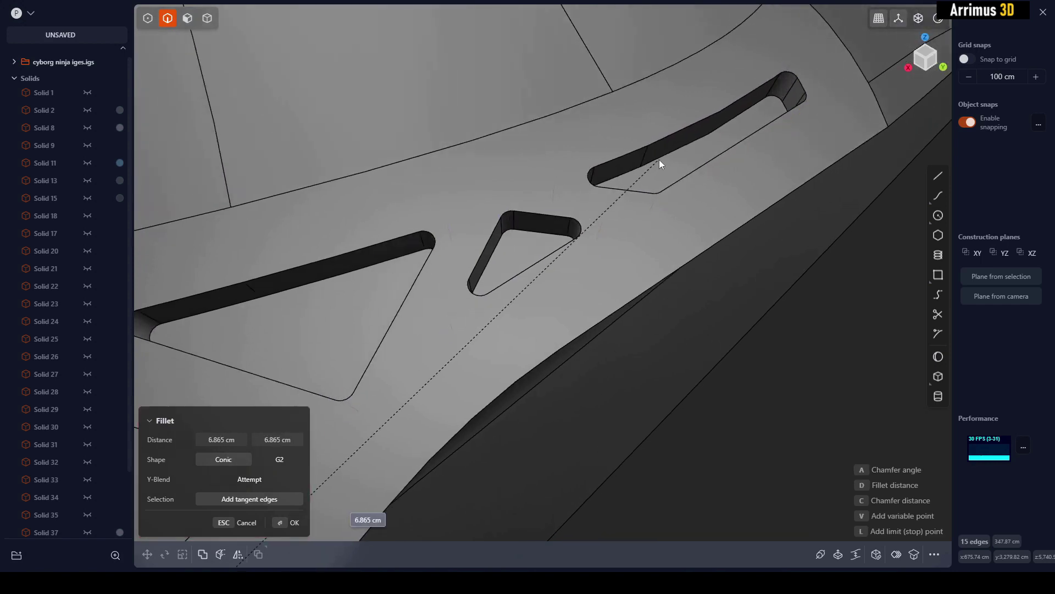
left_click(658, 159)
- Select the whole solid body of the panel
middle_click_drag(536, 249, 693, 205, "shift")
scroll(628, 204, "down", 4)
right_click(635, 226)
left_click(635, 227)
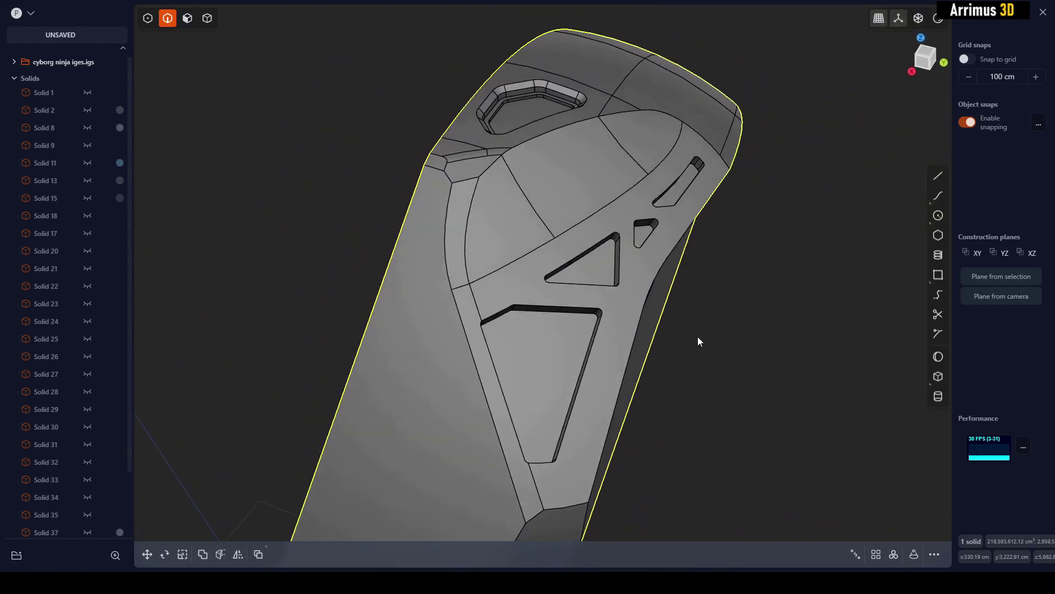